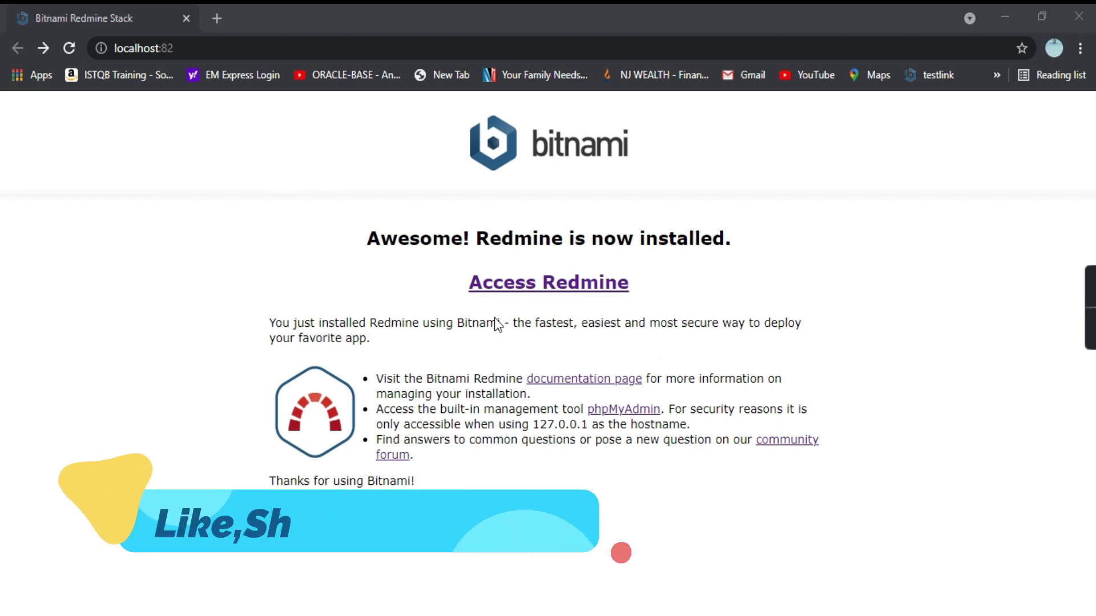
# Step: Sign in to Redmine with the saved credentials and go to Test Project 1's overview
pyautogui.click(555, 286)
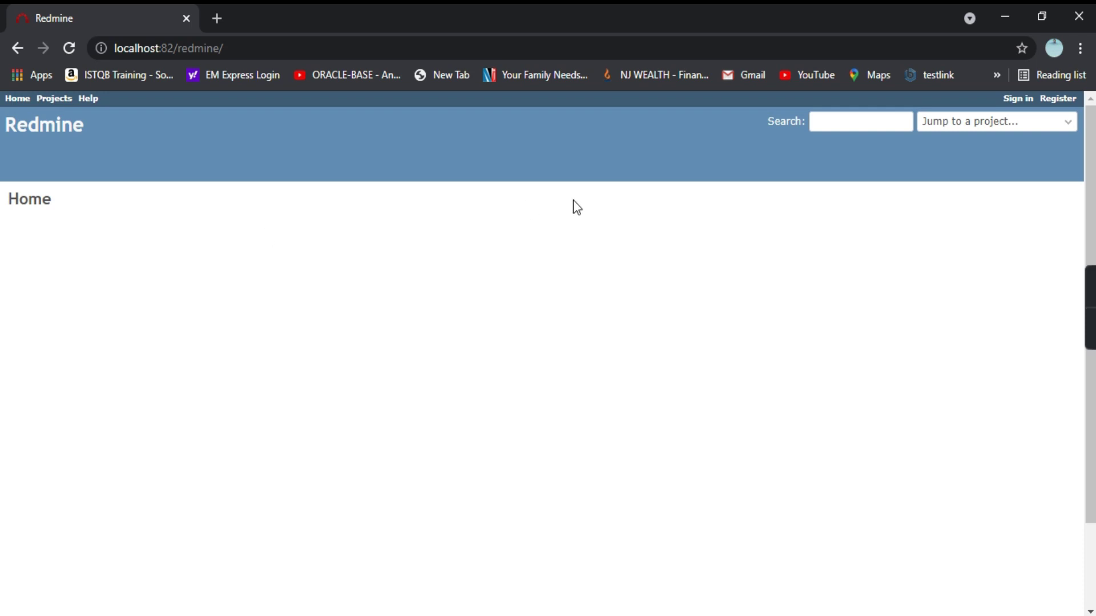
pyautogui.click(1017, 98)
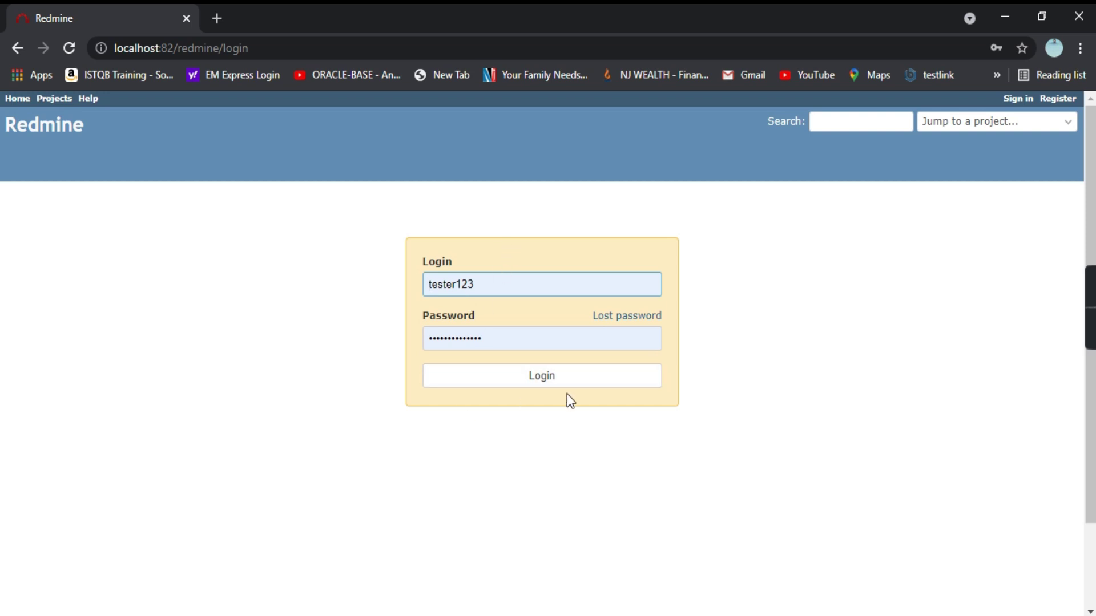
pyautogui.click(562, 379)
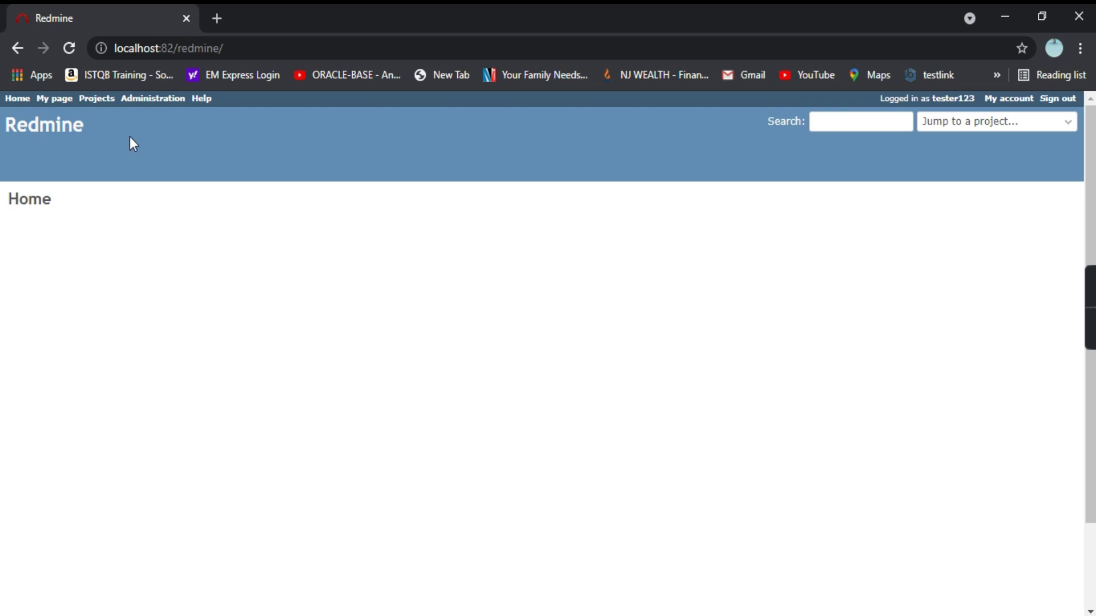
pyautogui.click(97, 99)
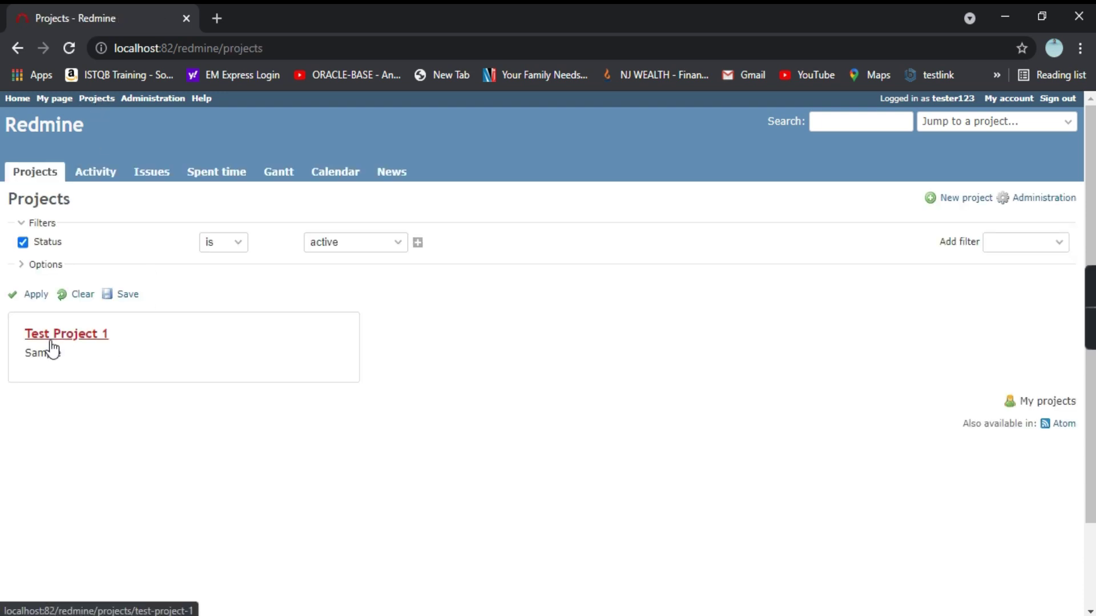
pyautogui.click(76, 338)
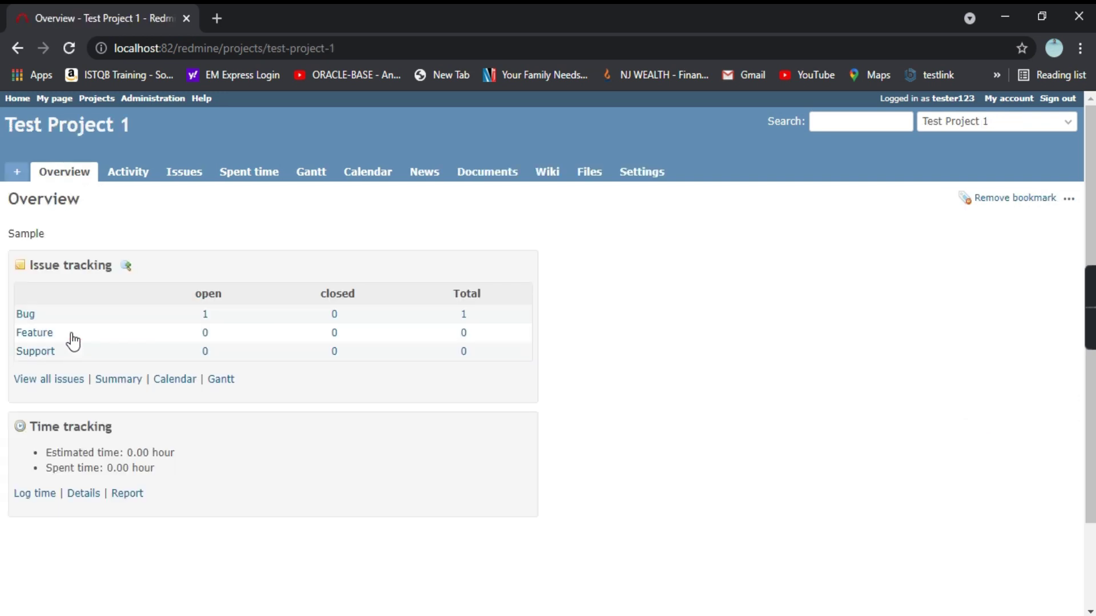
# Step: Start a blank Bug issue from Test Project 1's Issues list
pyautogui.click(190, 177)
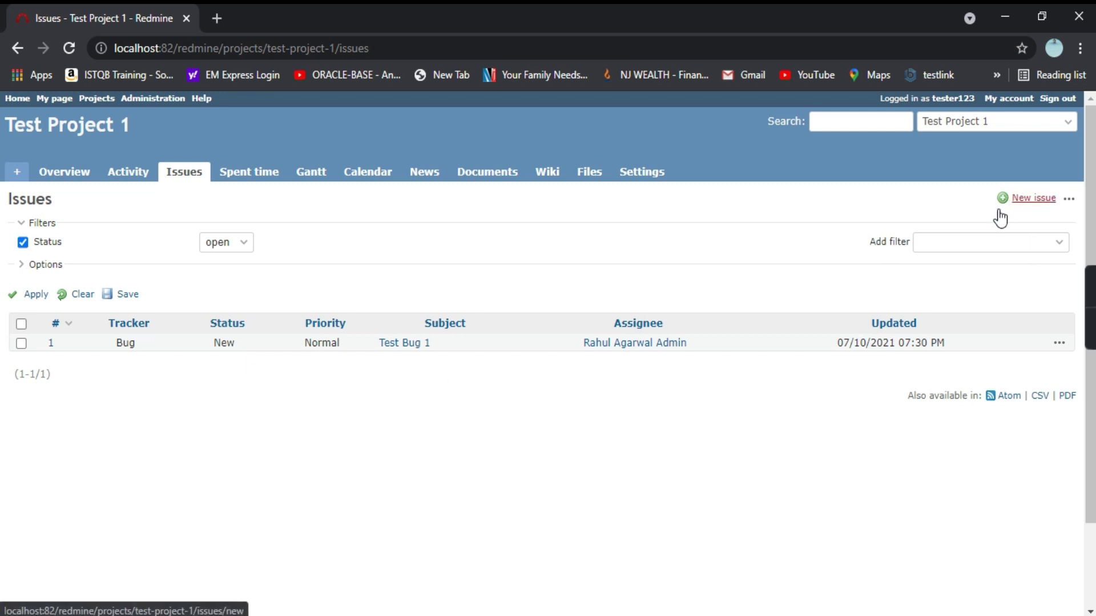
pyautogui.click(1028, 200)
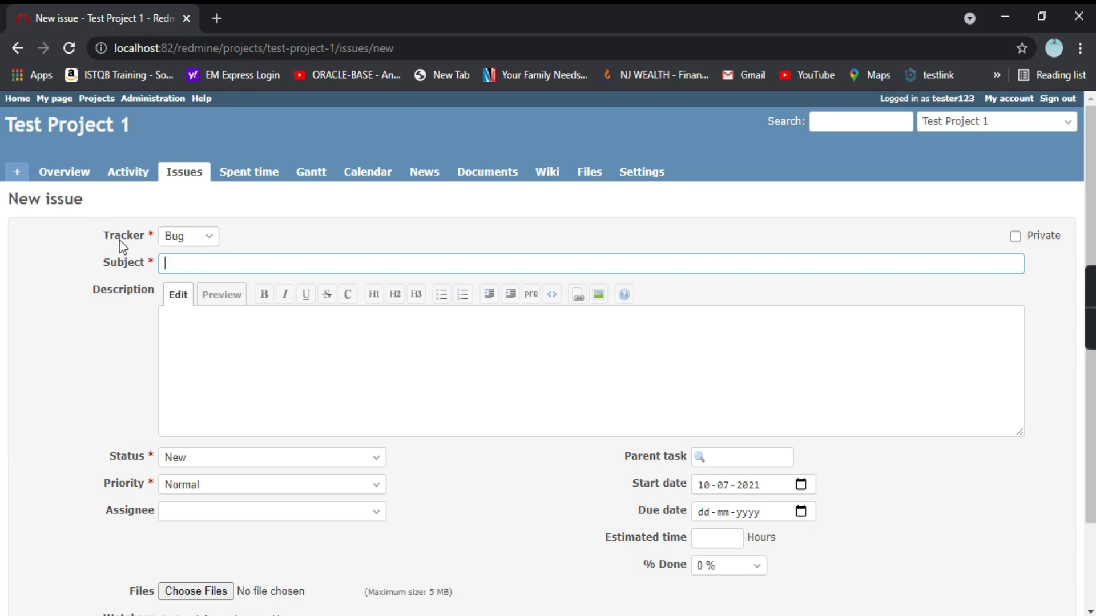
# Step: Keep Bug as the tracker and enter the subject 'Test Bug 2'
pyautogui.click(197, 238)
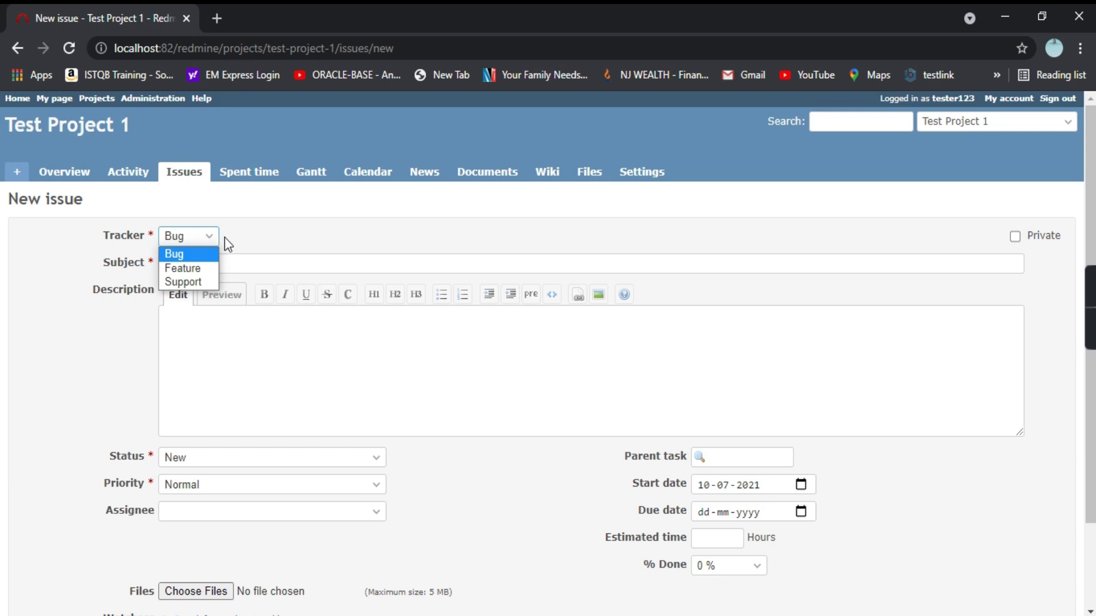
pyautogui.click(179, 253)
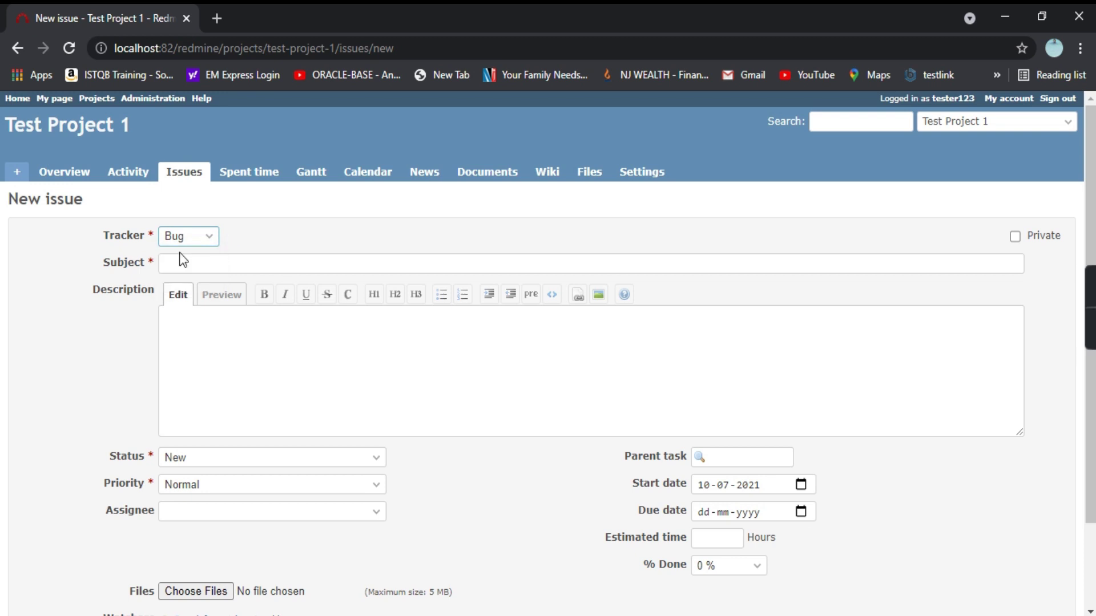
pyautogui.click(236, 264)
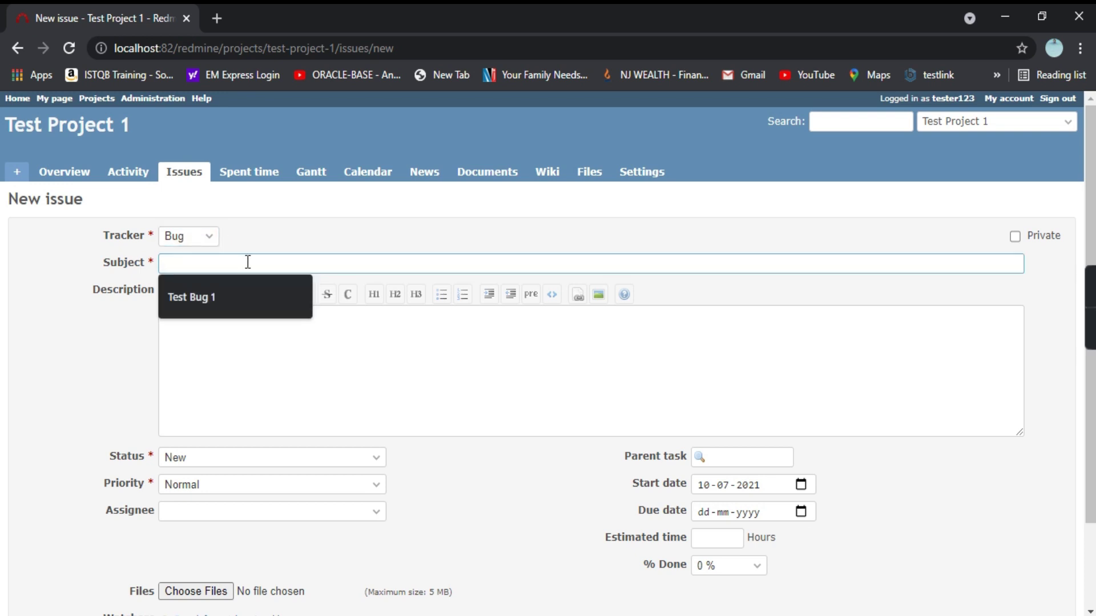
pyautogui.write('Test Bug ')
pyautogui.write('2')
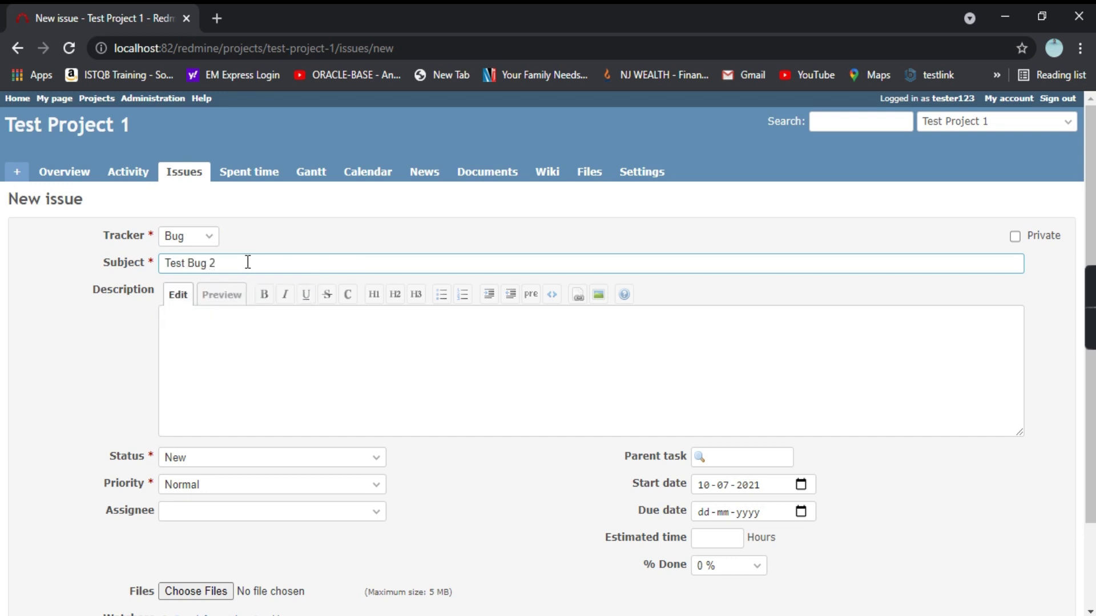
# Step: Write the description 'Steps to reproduce :' followed by numbered lines 1 to 4
pyautogui.click(282, 336)
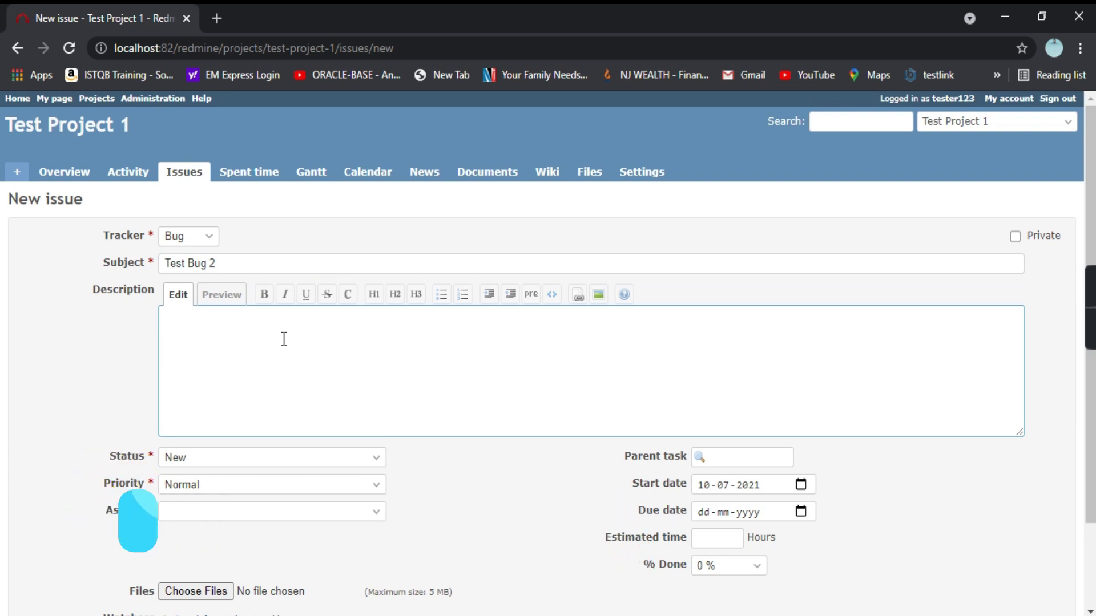
pyautogui.write('Steps')
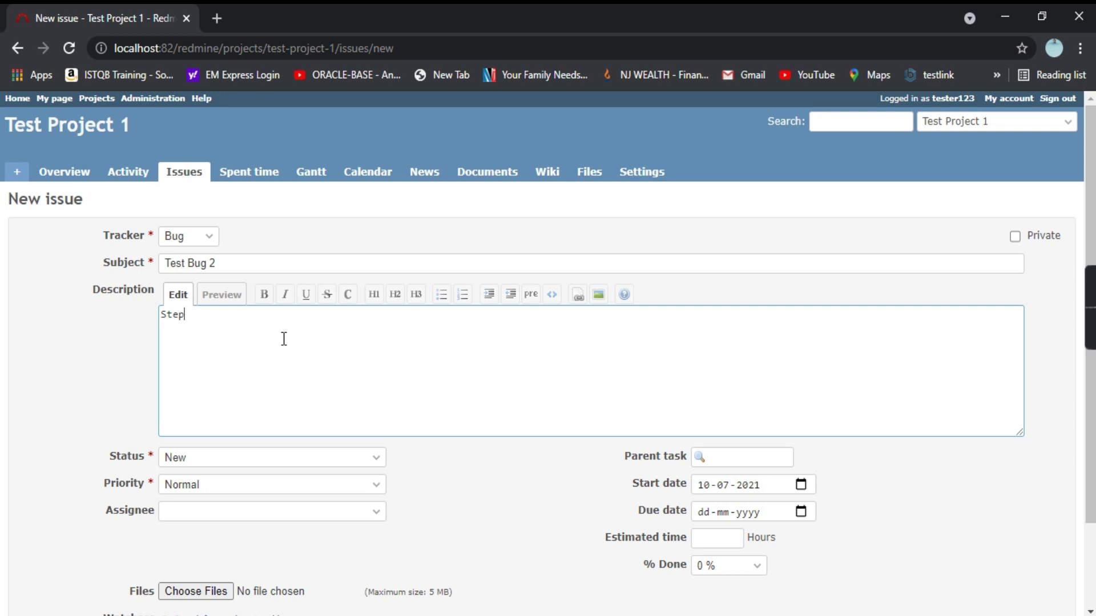
pyautogui.write(' to re')
pyautogui.write('produce ')
pyautogui.write(':')
pyautogui.press('Return')
pyautogui.write('1')
pyautogui.press('Return')
pyautogui.write('2')
pyautogui.press('Return')
pyautogui.write('3')
pyautogui.press('Return')
pyautogui.write('4')
# Step: Preview the description, return to editing, and insert empty image markup '!!' after line 4
pyautogui.click(222, 295)
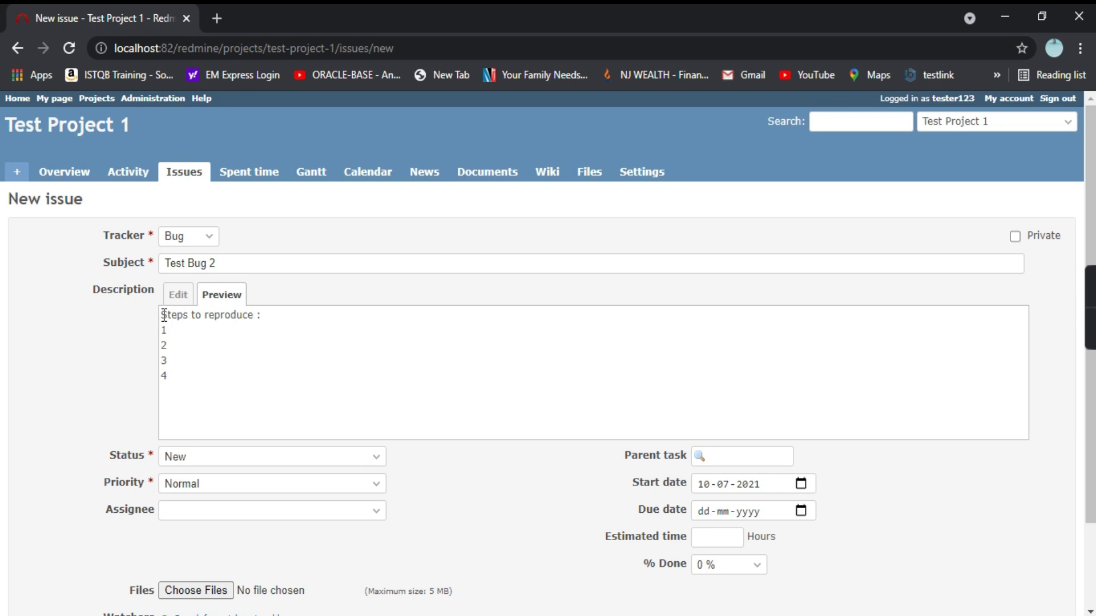
pyautogui.click(179, 294)
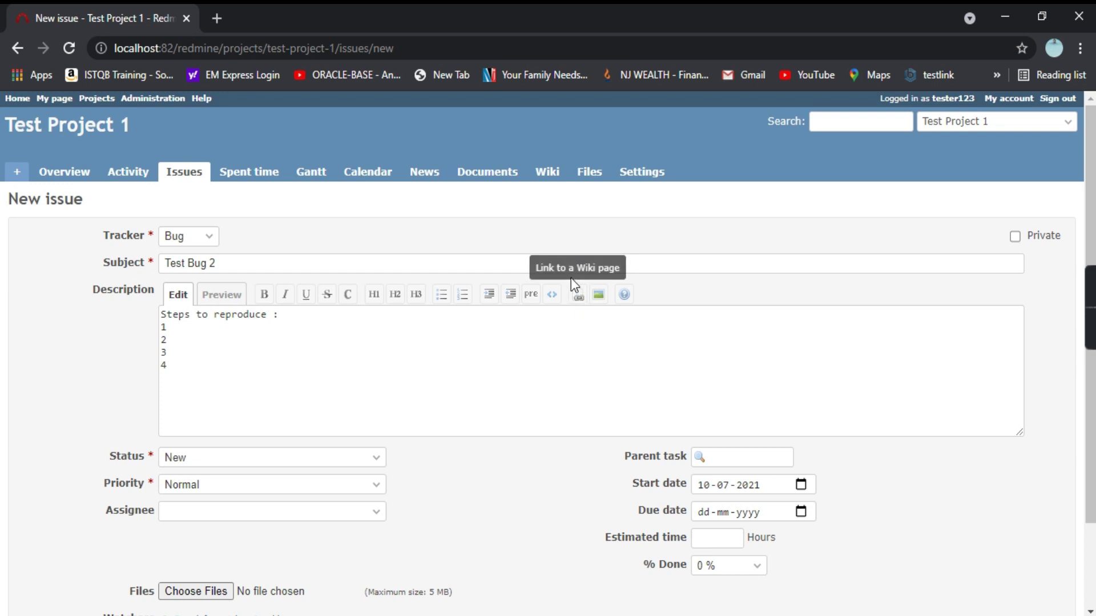
pyautogui.click(598, 295)
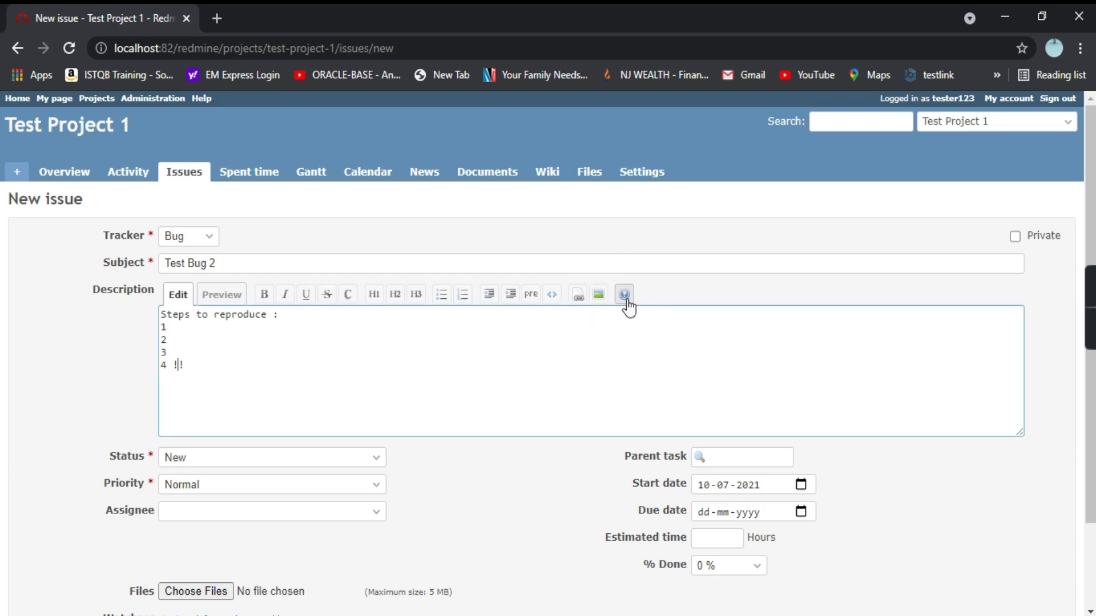
pyautogui.scroll(-1, 390, 360)
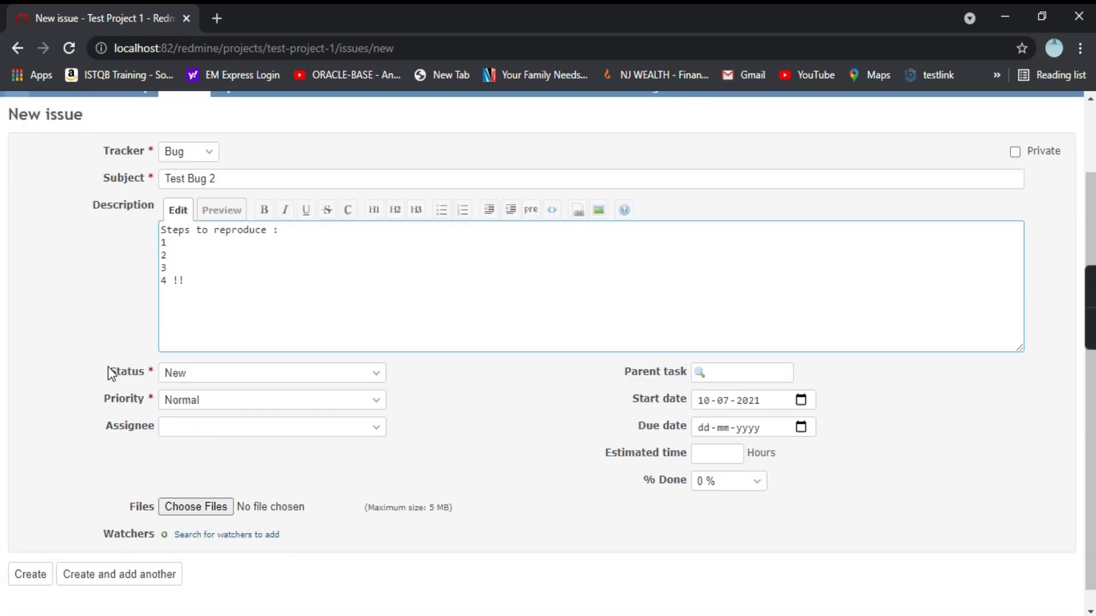
# Step: Check the Status and Priority options, leaving status New and priority Normal
pyautogui.moveTo(106, 372); pyautogui.dragTo(168, 371)
pyautogui.click(419, 393)
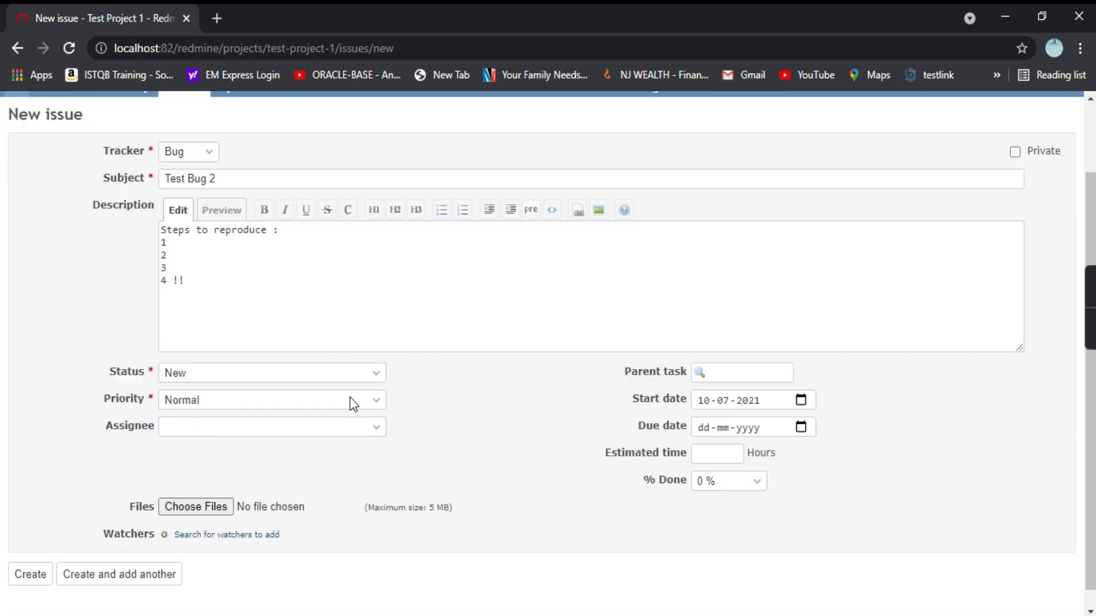
pyautogui.click(373, 375)
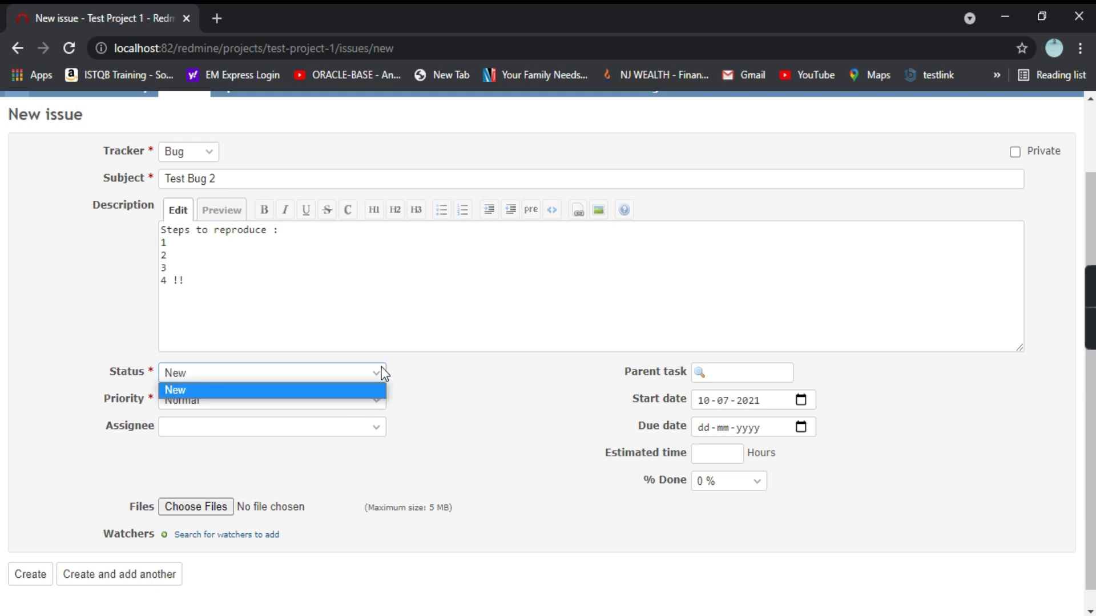
pyautogui.click(490, 359)
pyautogui.scroll(-1, 491, 359)
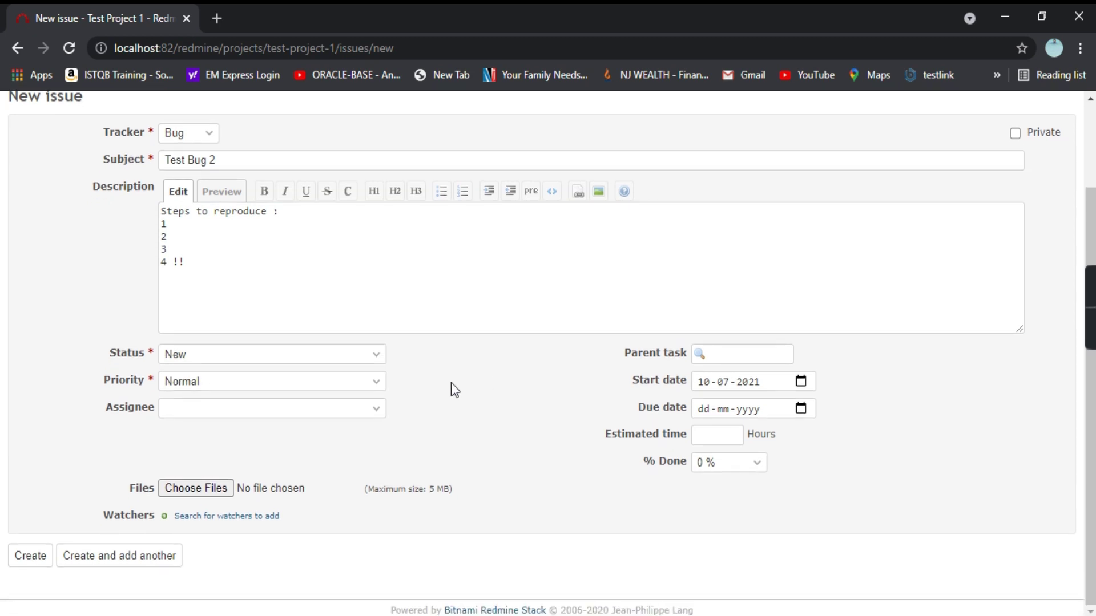
pyautogui.click(375, 384)
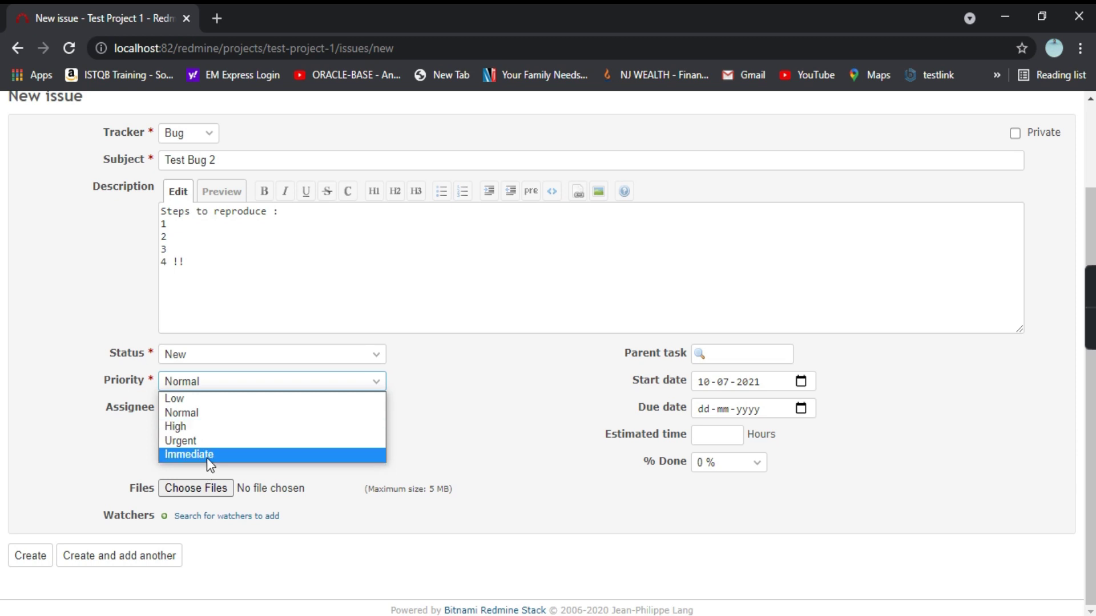
pyautogui.click(461, 376)
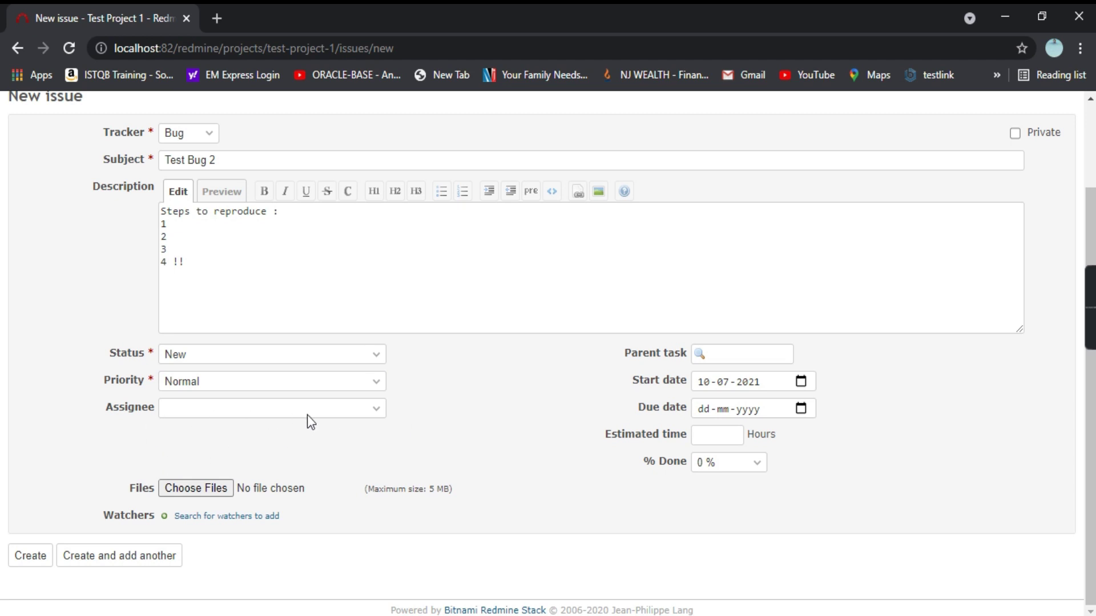
# Step: Assign the Test Bug 2 issue to the admin user
pyautogui.click(373, 409)
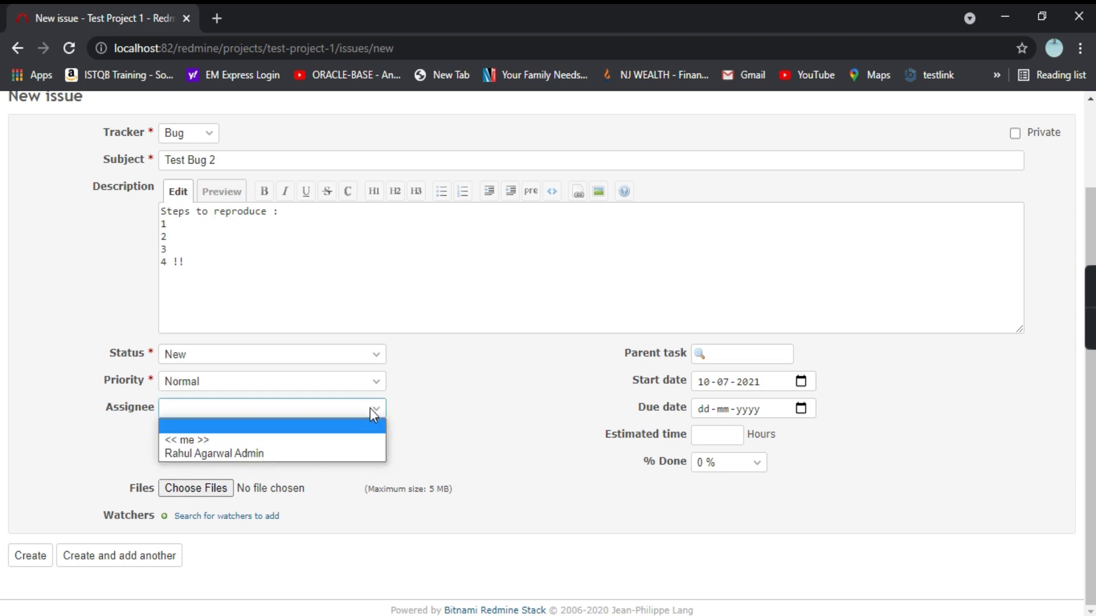
pyautogui.click(219, 456)
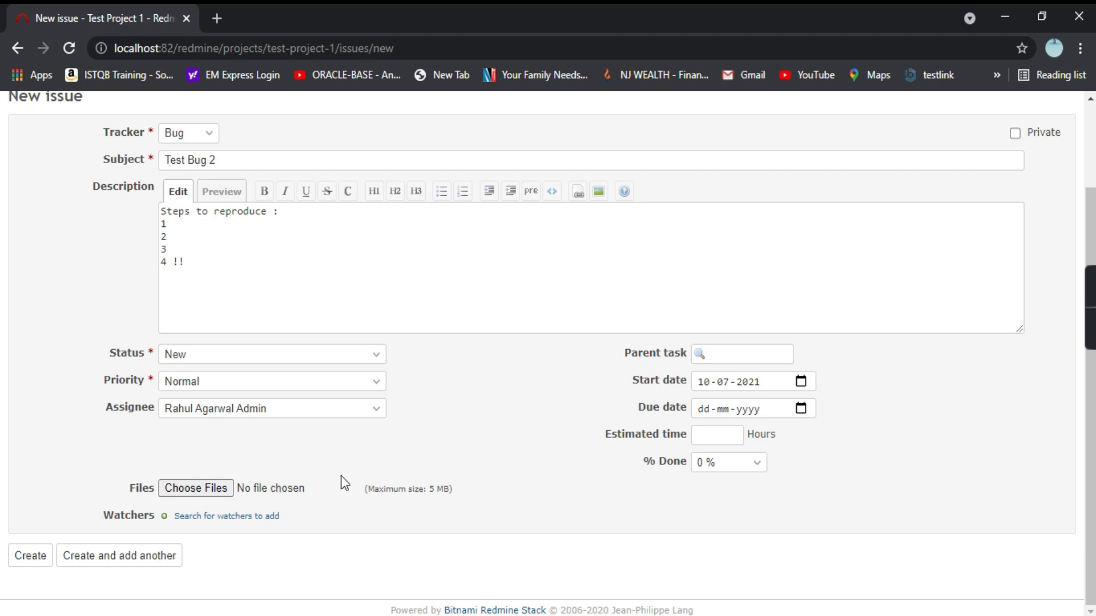
pyautogui.moveTo(431, 489); pyautogui.dragTo(461, 485)
pyautogui.click(373, 445)
# Step: Create the issue and review the resulting Bug #2 'Test Bug 2' page
pyautogui.click(30, 556)
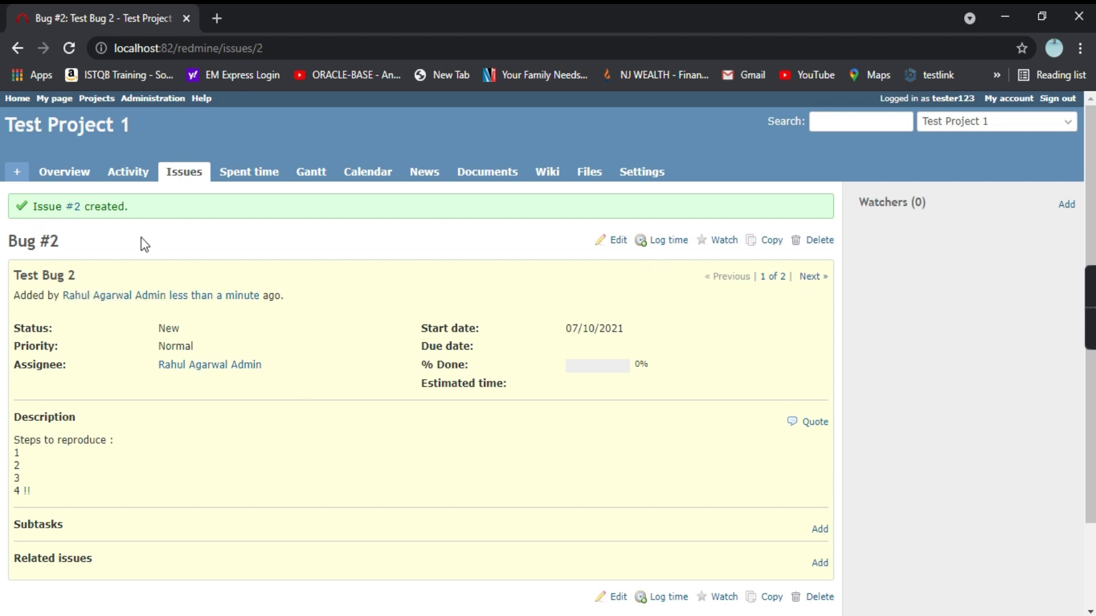
pyautogui.moveTo(126, 206); pyautogui.dragTo(50, 206)
pyautogui.scroll(-1, 242, 324)
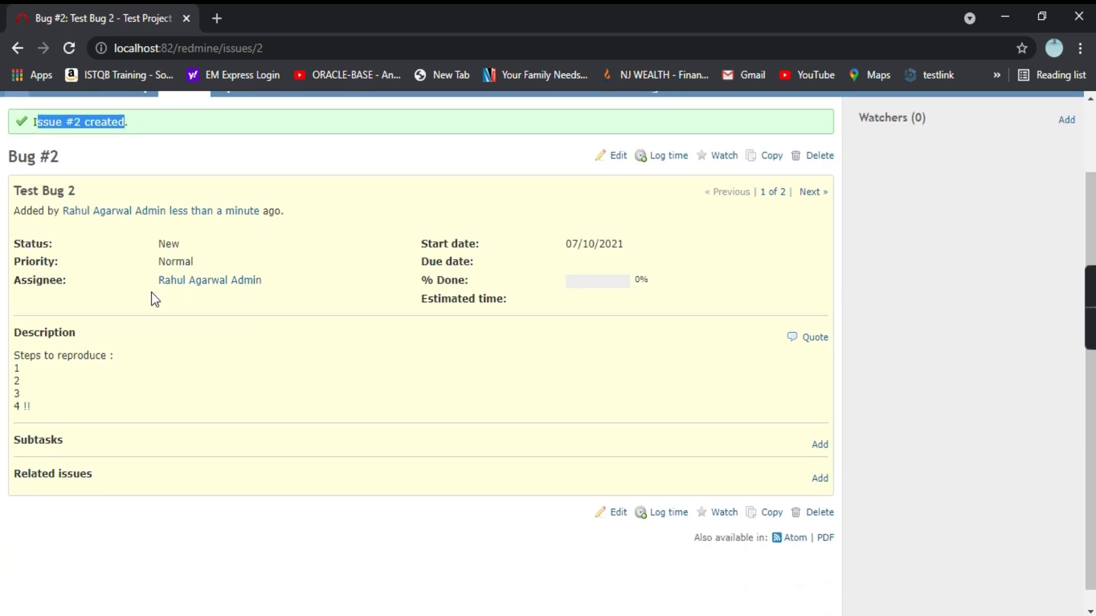
pyautogui.moveTo(10, 191); pyautogui.dragTo(368, 223)
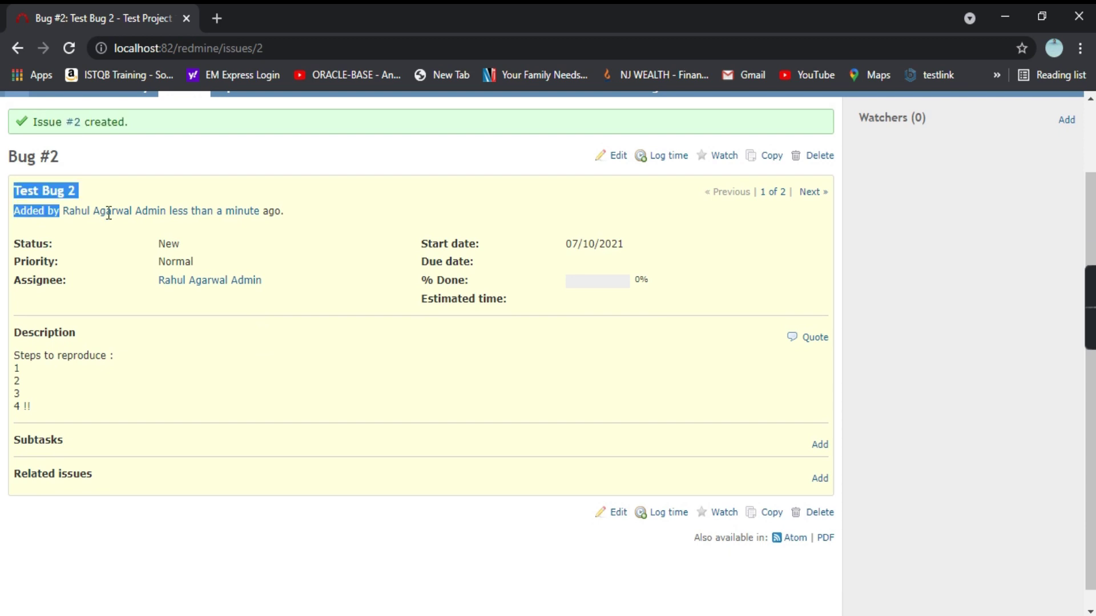
pyautogui.click(359, 214)
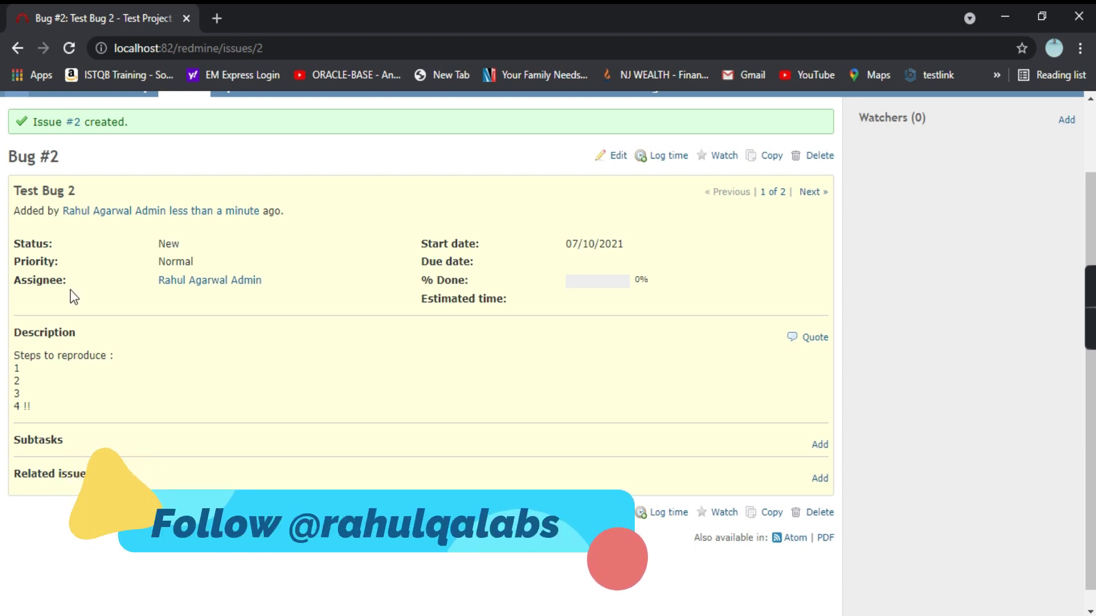
pyautogui.scroll(-1, 342, 385)
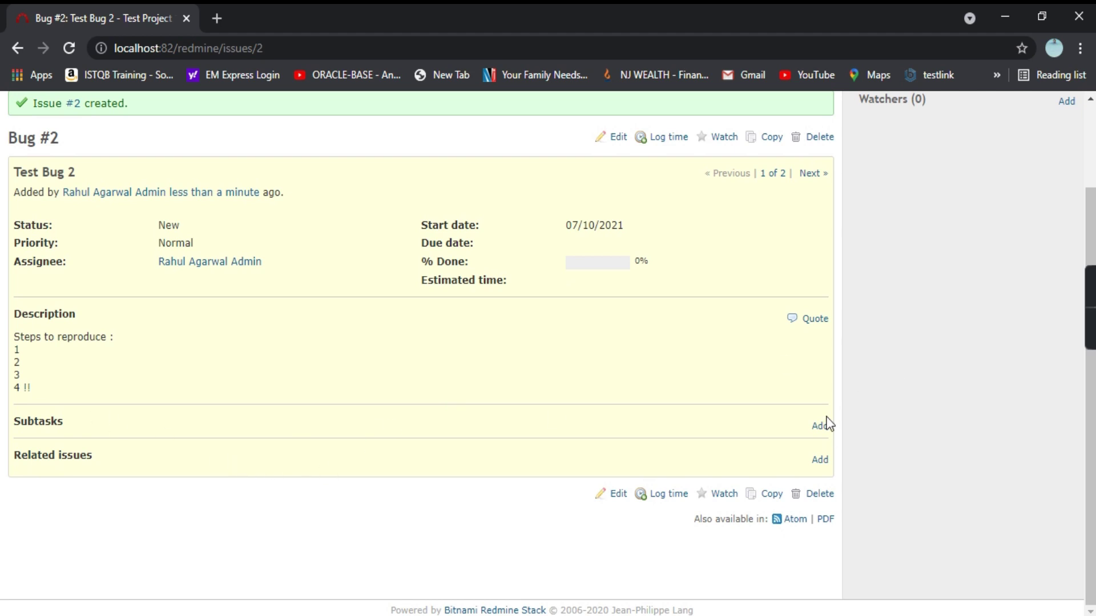
# Step: Add Bug #1 'Test Bug 1' as a related issue using issue number 1
pyautogui.doubleClick(63, 455)
pyautogui.click(441, 449)
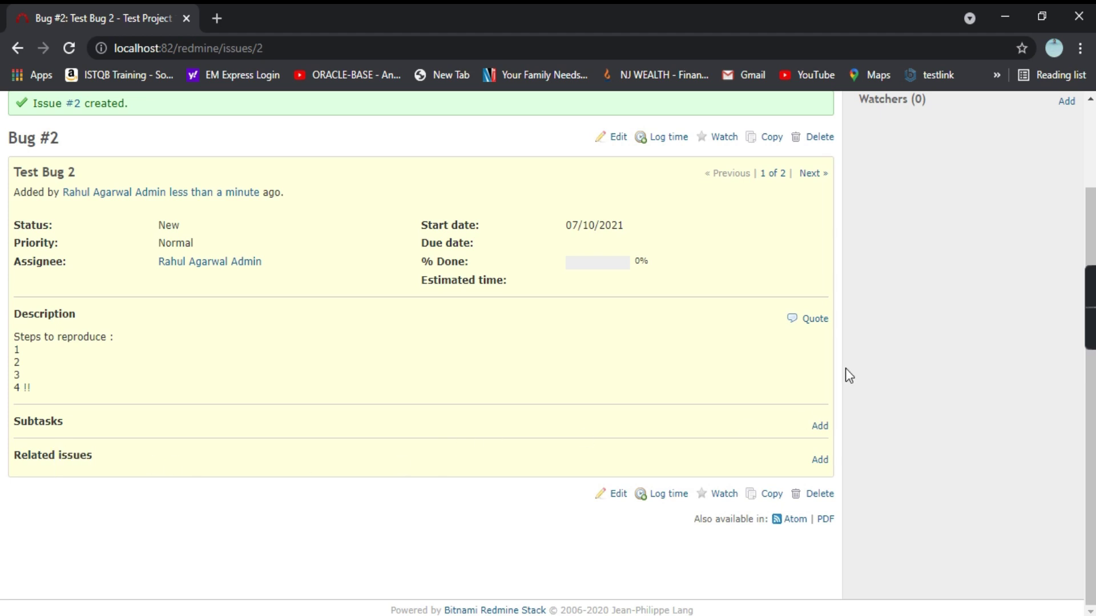
pyautogui.click(820, 461)
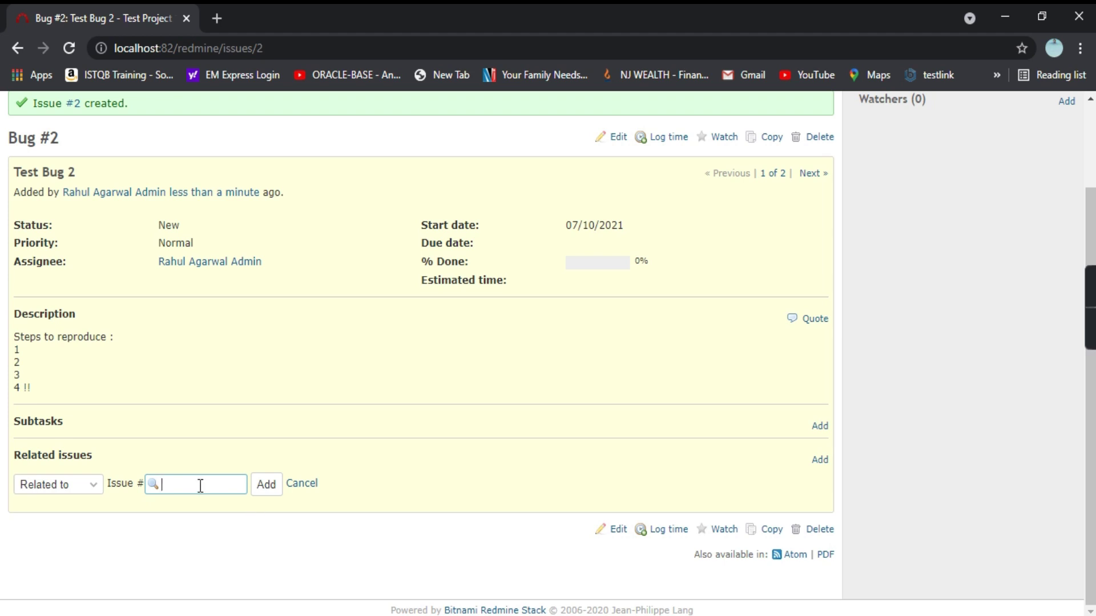
pyautogui.write('1')
pyautogui.click(267, 486)
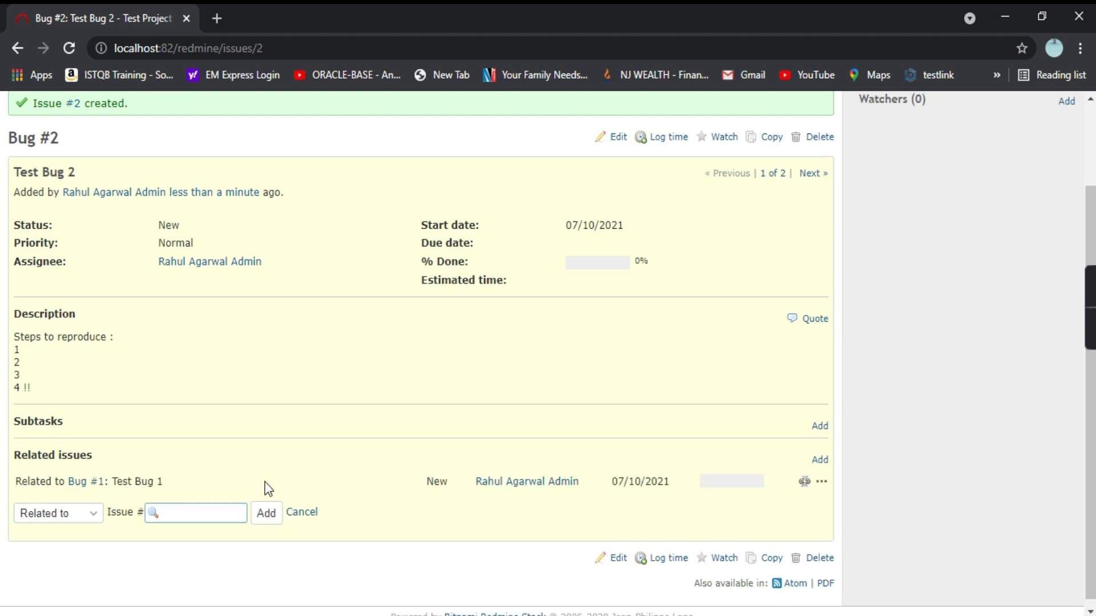
pyautogui.moveTo(176, 484); pyautogui.dragTo(114, 484)
pyautogui.click(114, 482)
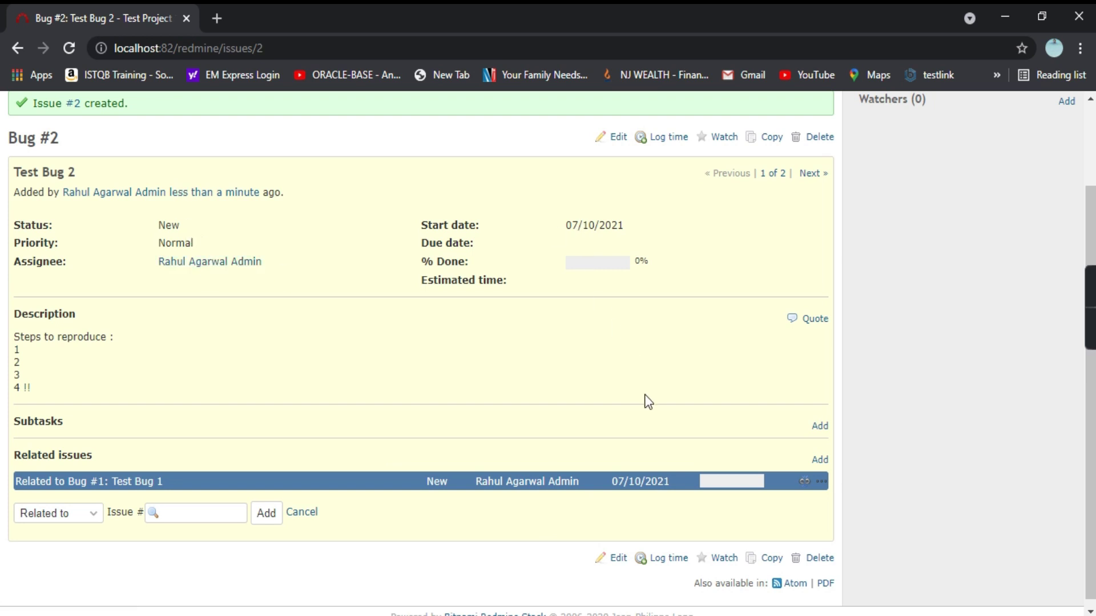
pyautogui.click(620, 427)
pyautogui.scroll(3, 620, 427)
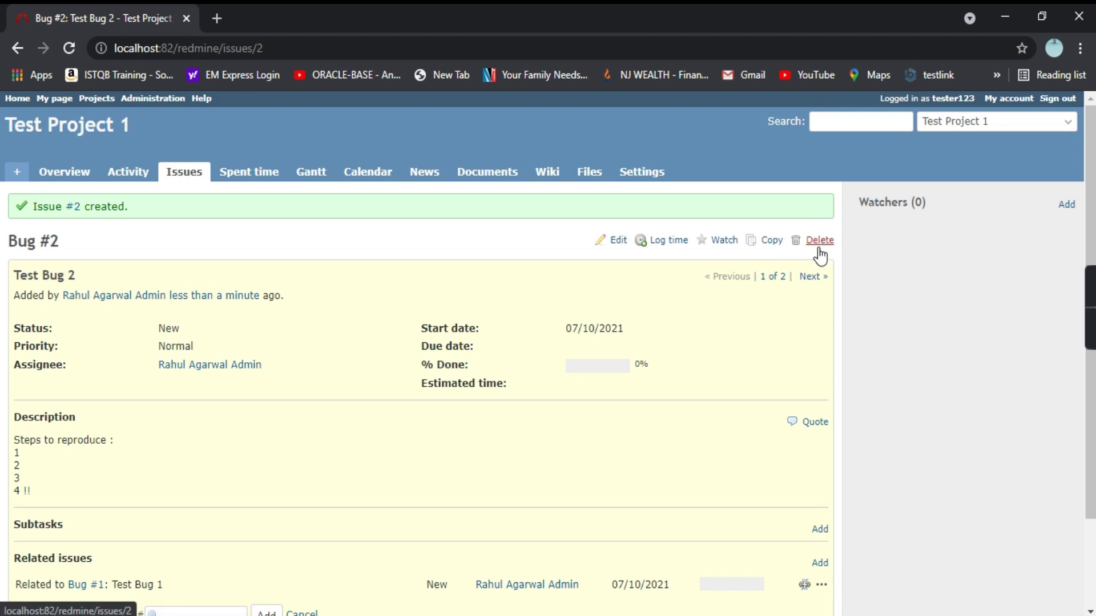
pyautogui.scroll(-2, 374, 378)
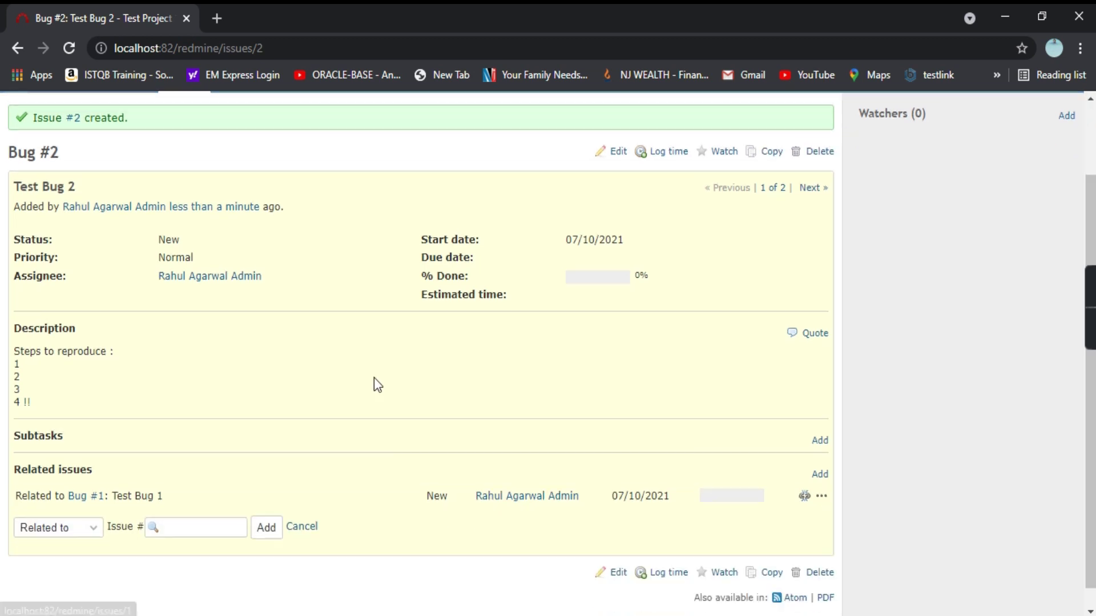
pyautogui.scroll(-1, 374, 378)
pyautogui.scroll(3, 373, 412)
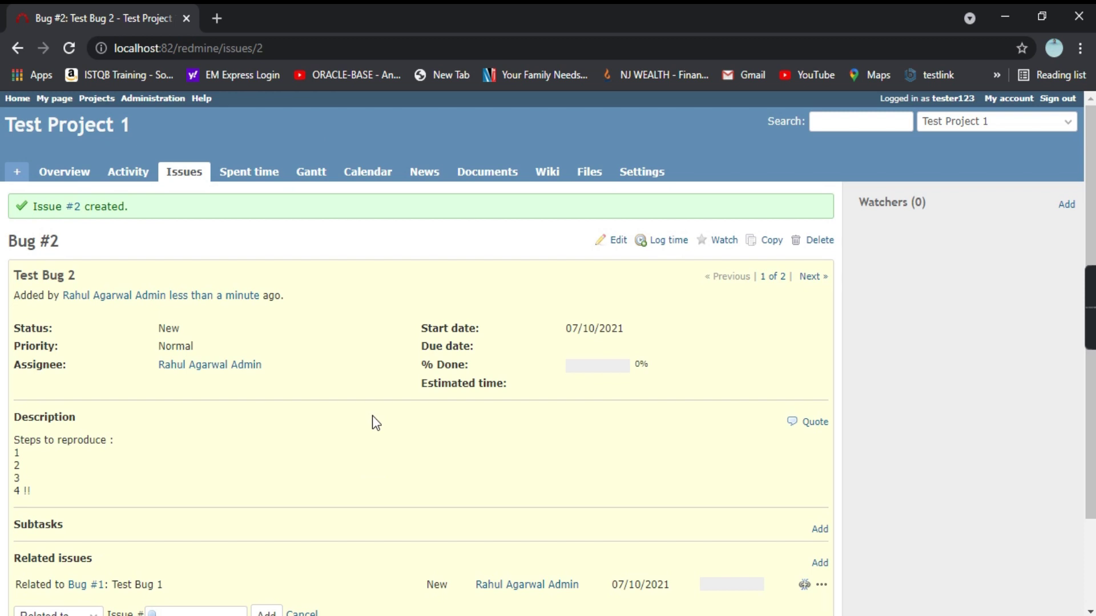